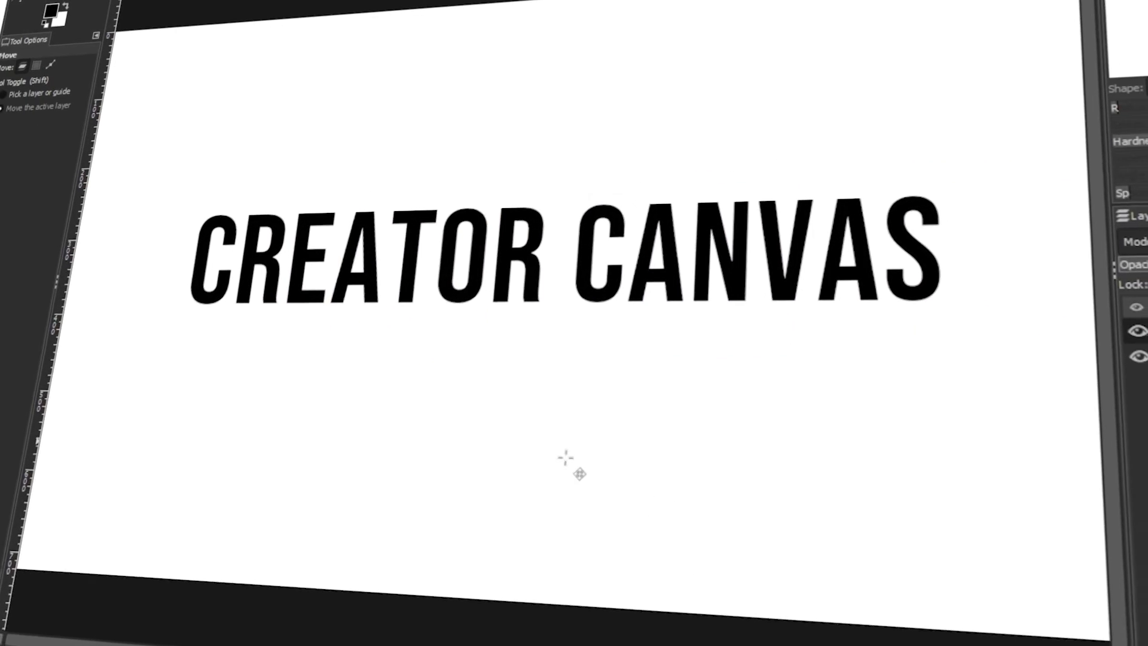
Step: Begin saving the blank white canvas, entering the file name text_editable
{"action": "key", "text": "ctrl+s"}
{"action": "type", "text": "text_"}
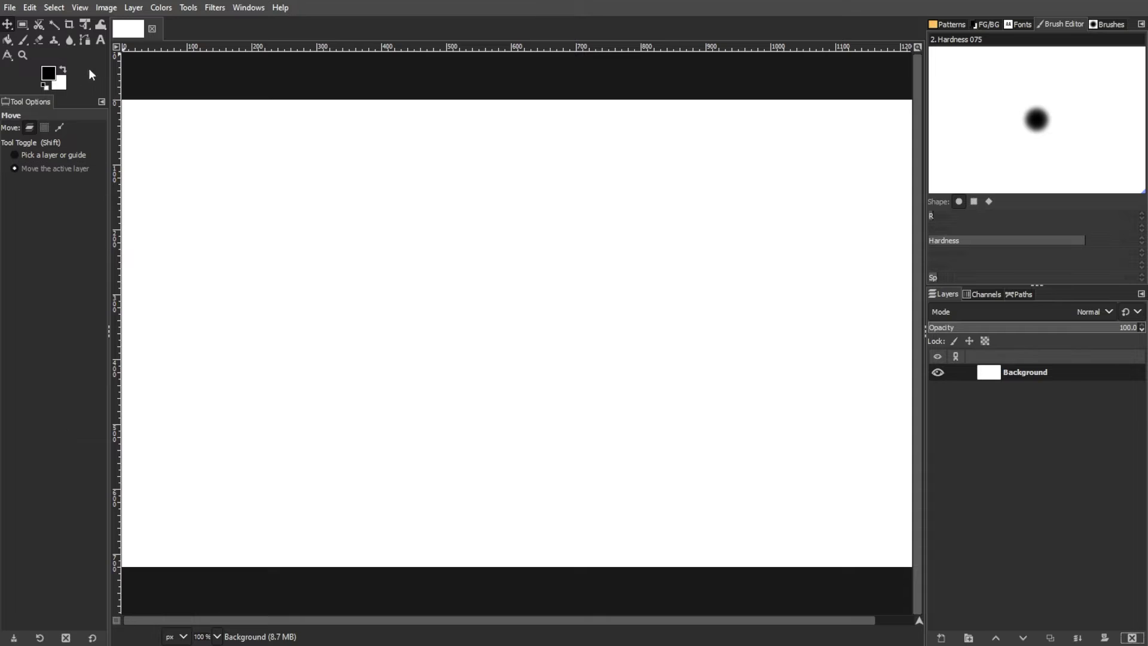
Step: Add the text 'creator canvas' in Bebas Neue 100 px and drag it up toward centre
{"action": "left_click", "coordinate": [100, 40]}
{"action": "left_click", "coordinate": [250, 326]}
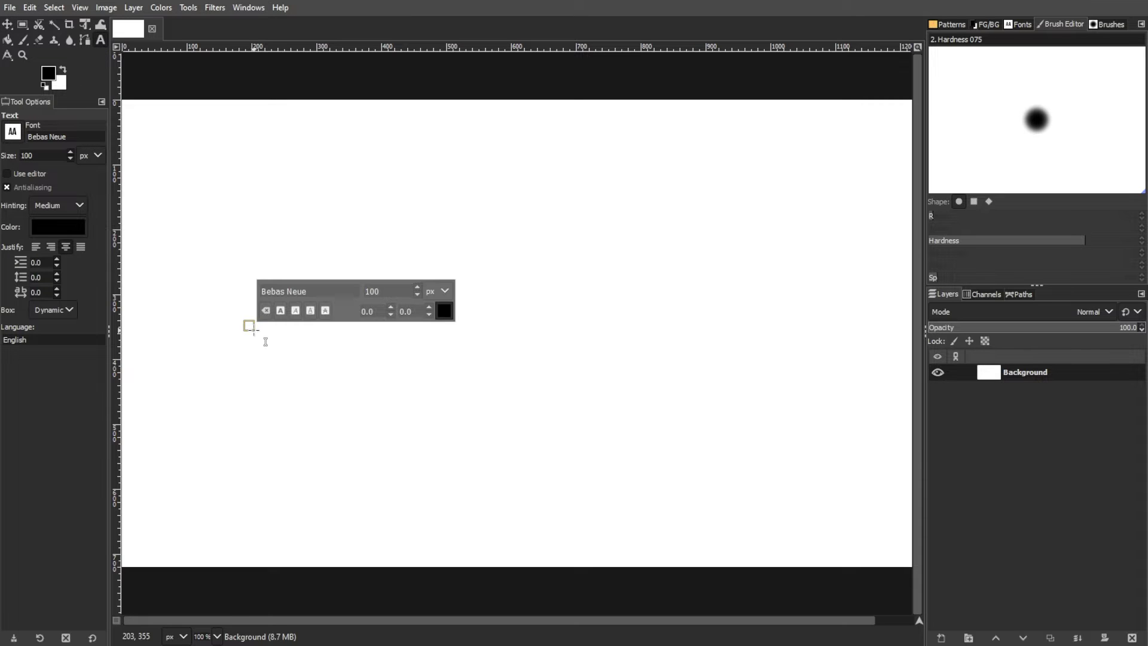
{"action": "type", "text": "creator c"}
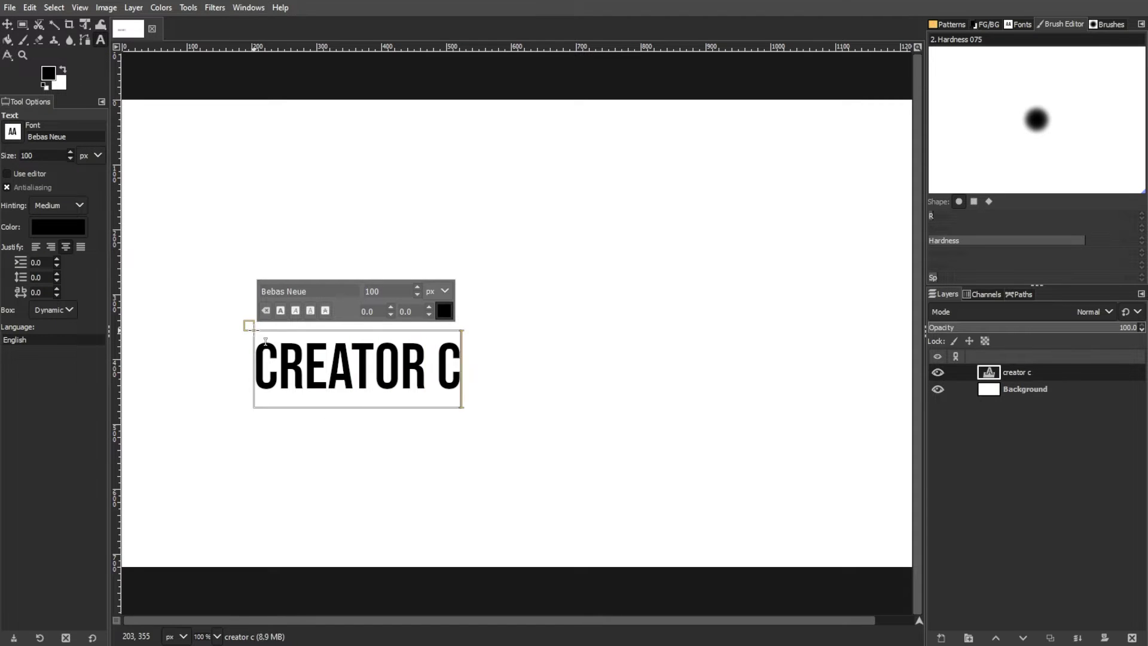
{"action": "type", "text": "anvas"}
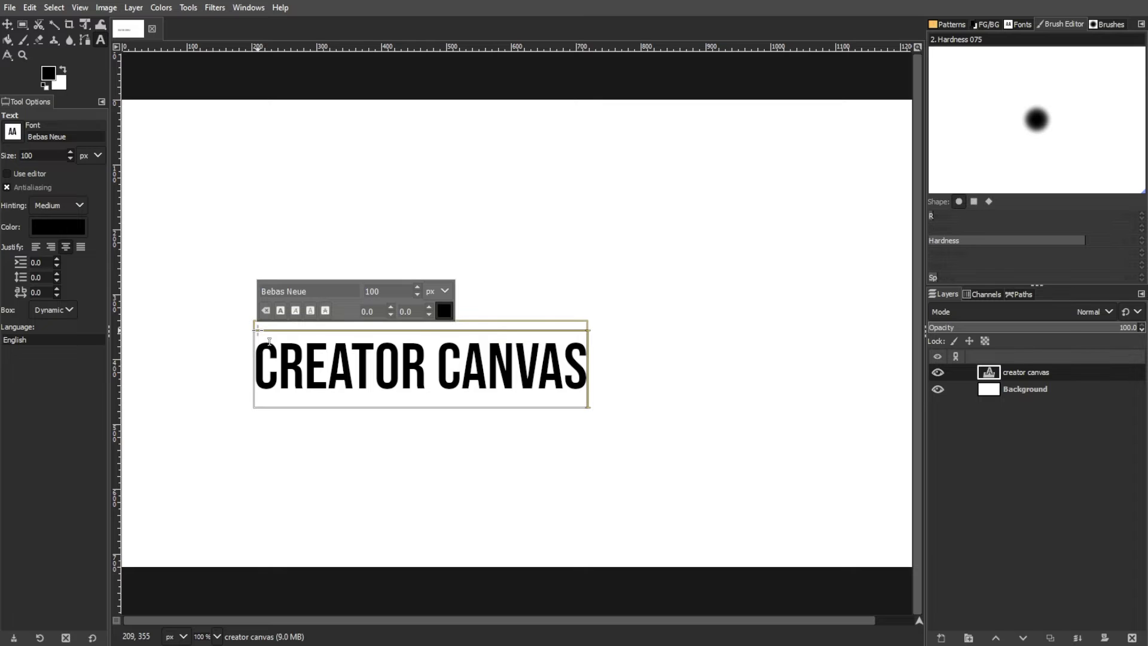
{"action": "type", "text": "m"}
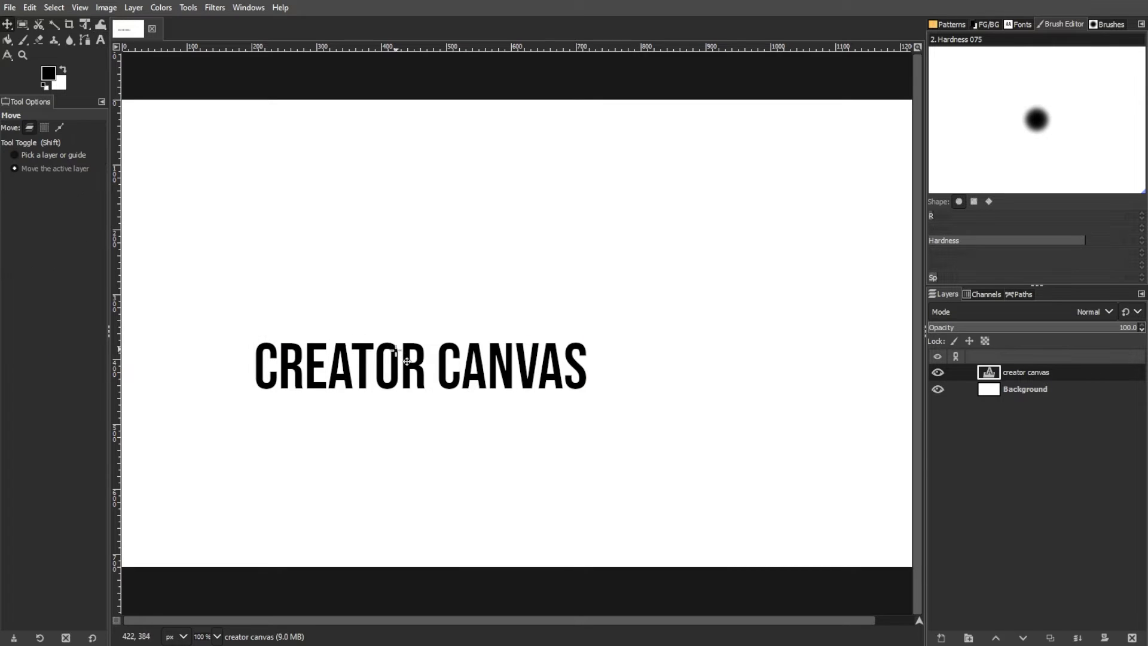
{"action": "left_click_drag", "start_coordinate": [398, 360], "coordinate": [457, 283]}
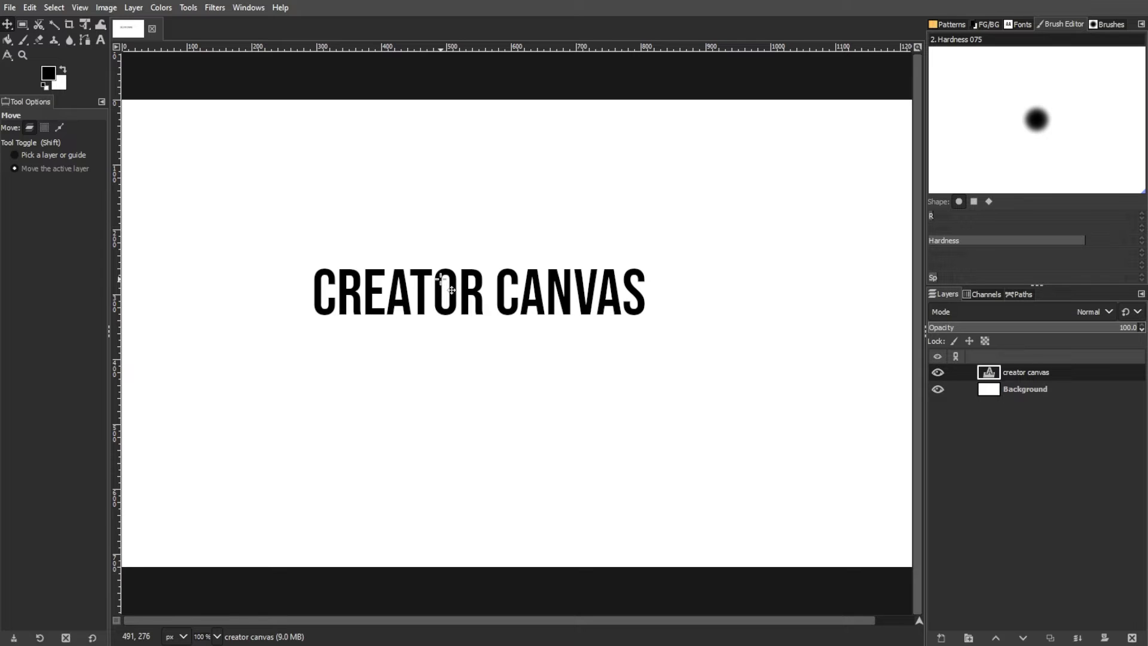
Step: Enlarge all the title text to 165 px with 3.0 letter spacing
{"action": "right_click", "coordinate": [1022, 372]}
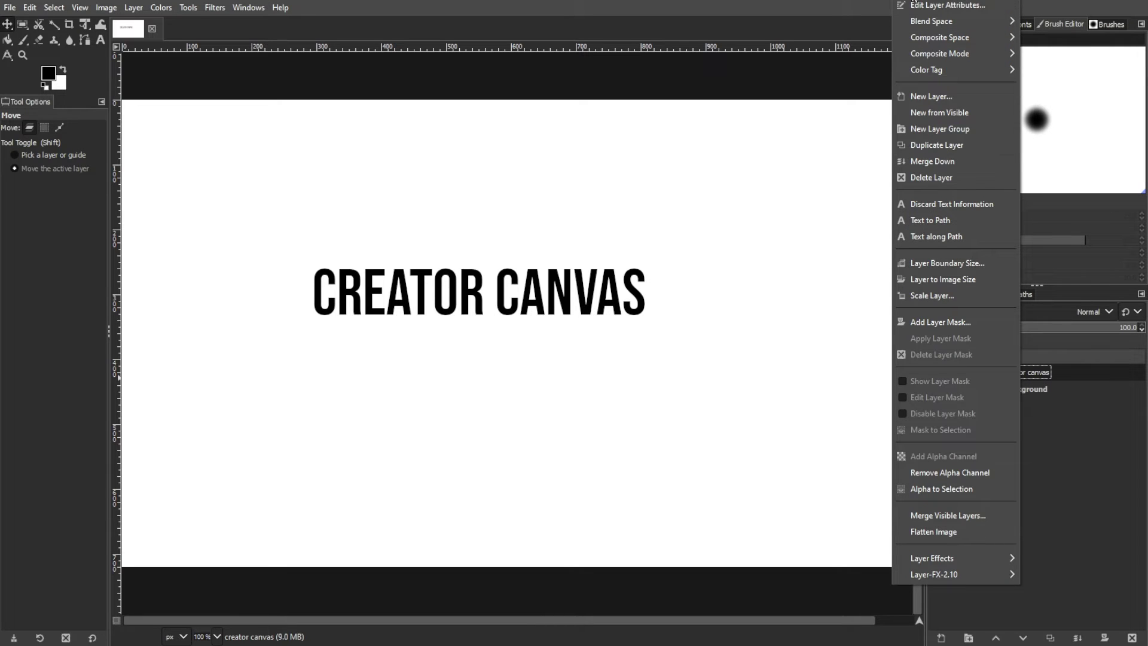
{"action": "left_click", "coordinate": [915, 2]}
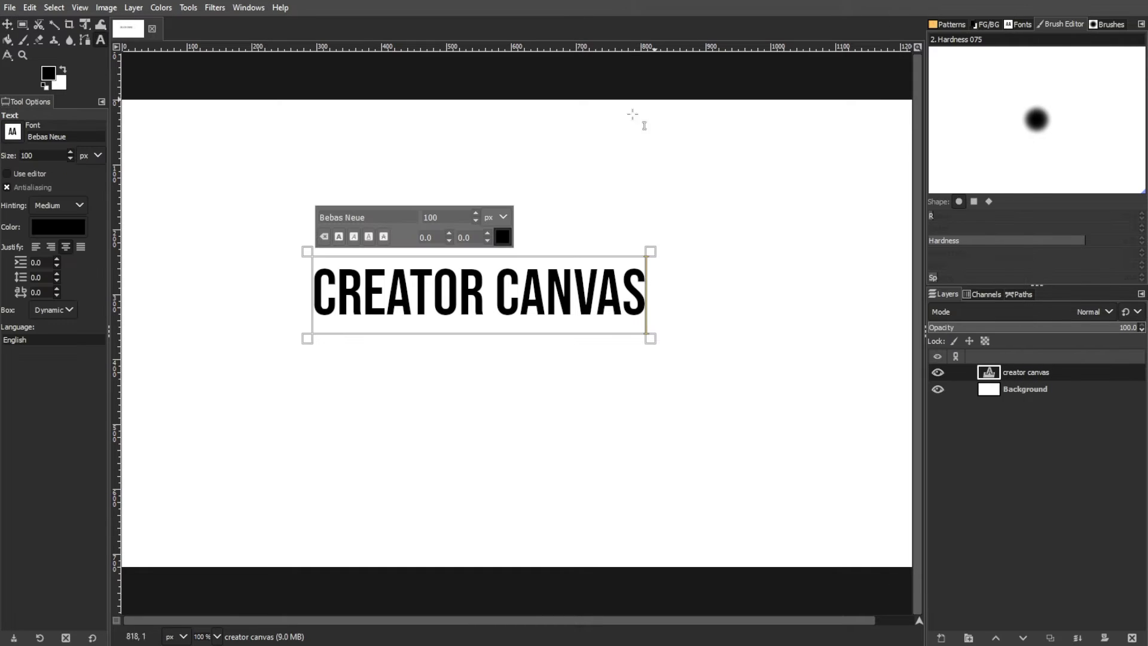
{"action": "left_click", "coordinate": [386, 285]}
{"action": "key", "text": "ctrl+a"}
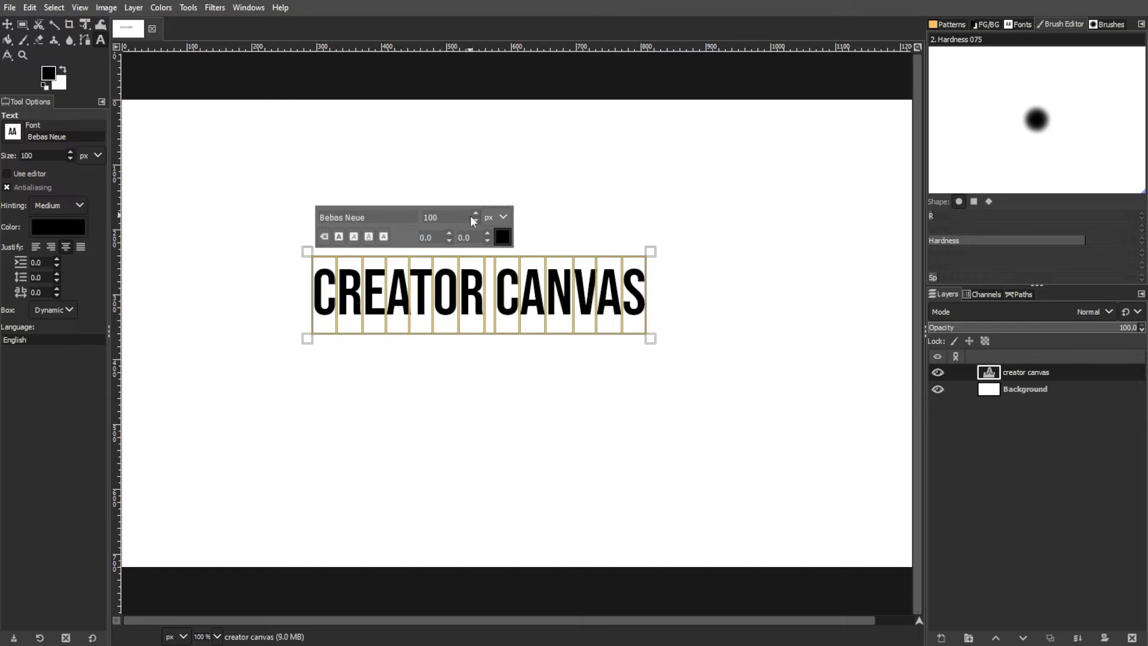
{"action": "left_click", "coordinate": [478, 212]}
{"action": "left_click_drag", "start_coordinate": [478, 213], "coordinate": [477, 221]}
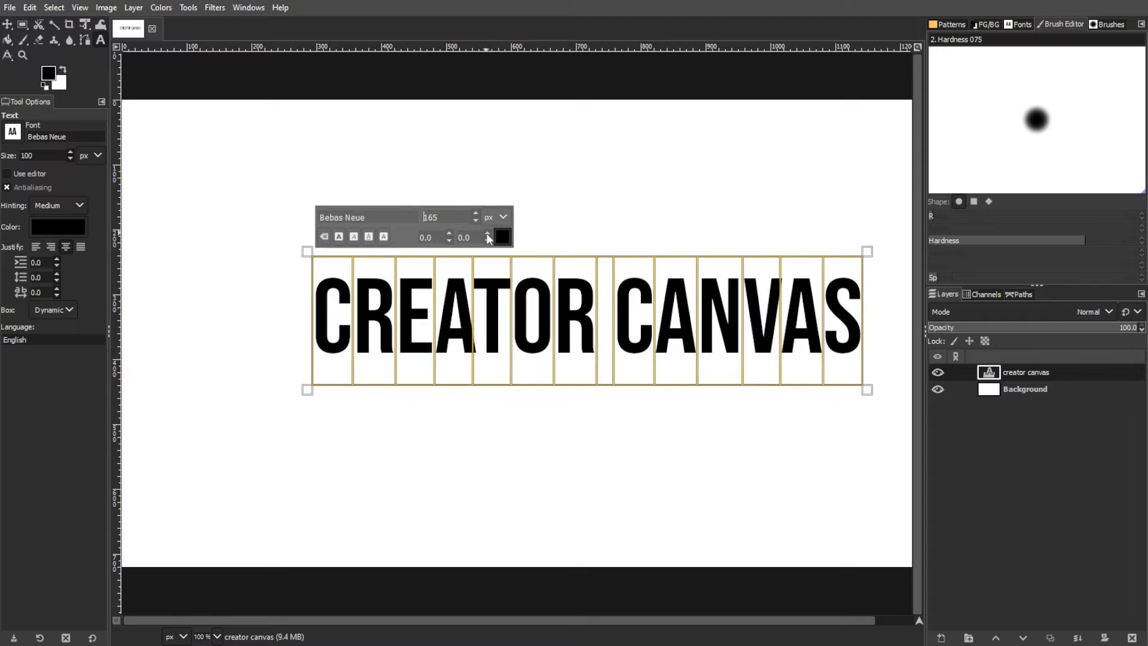
{"action": "left_click", "coordinate": [487, 232]}
{"action": "left_click", "coordinate": [487, 233]}
{"action": "left_click", "coordinate": [488, 233]}
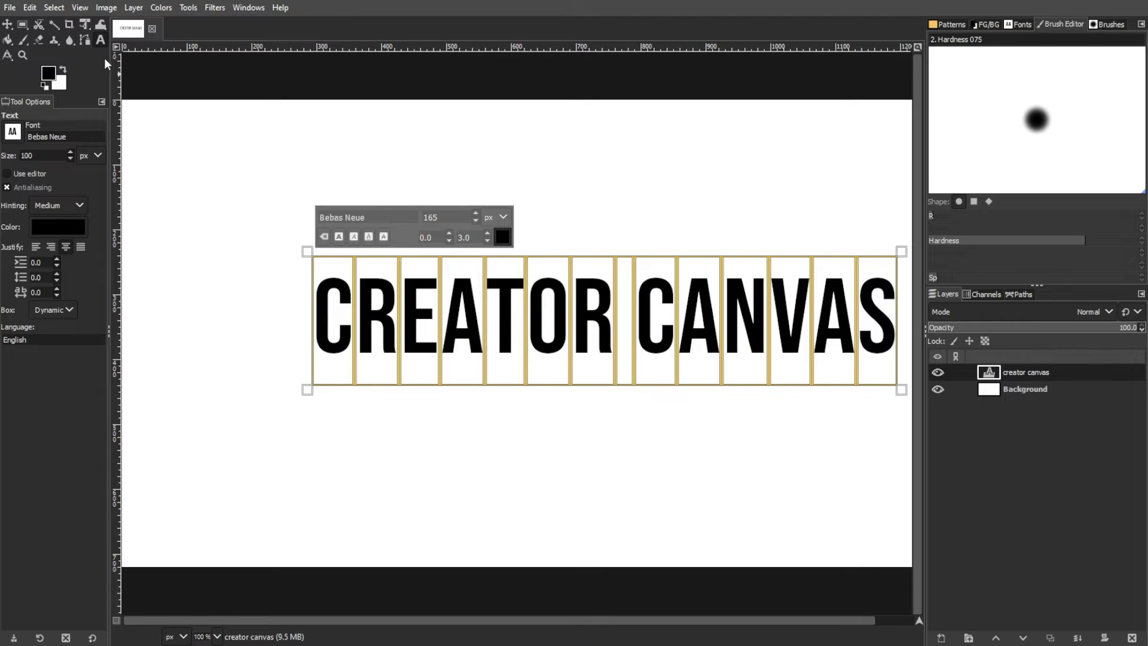
Step: Move the title text left so it sits centred horizontally on the canvas
{"action": "left_click", "coordinate": [7, 23]}
{"action": "left_click_drag", "start_coordinate": [559, 326], "coordinate": [482, 324]}
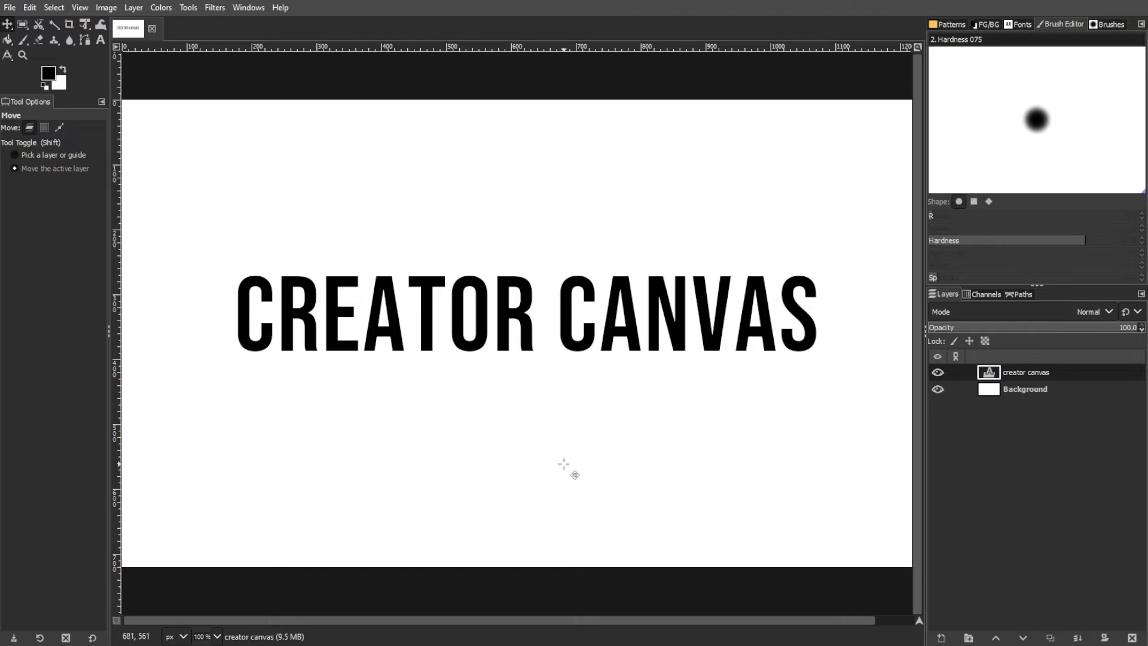
{"action": "left_click", "coordinate": [8, 8]}
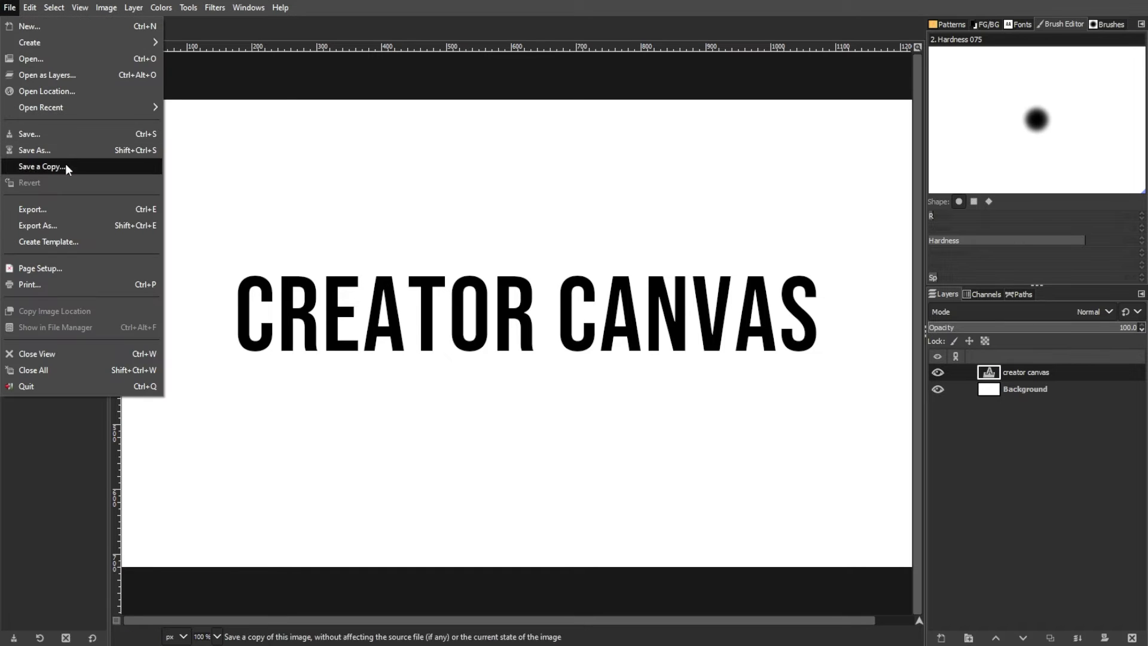
Step: Set the file name to text_editable.xcf in the Save Image dialog
{"action": "left_click", "coordinate": [64, 134]}
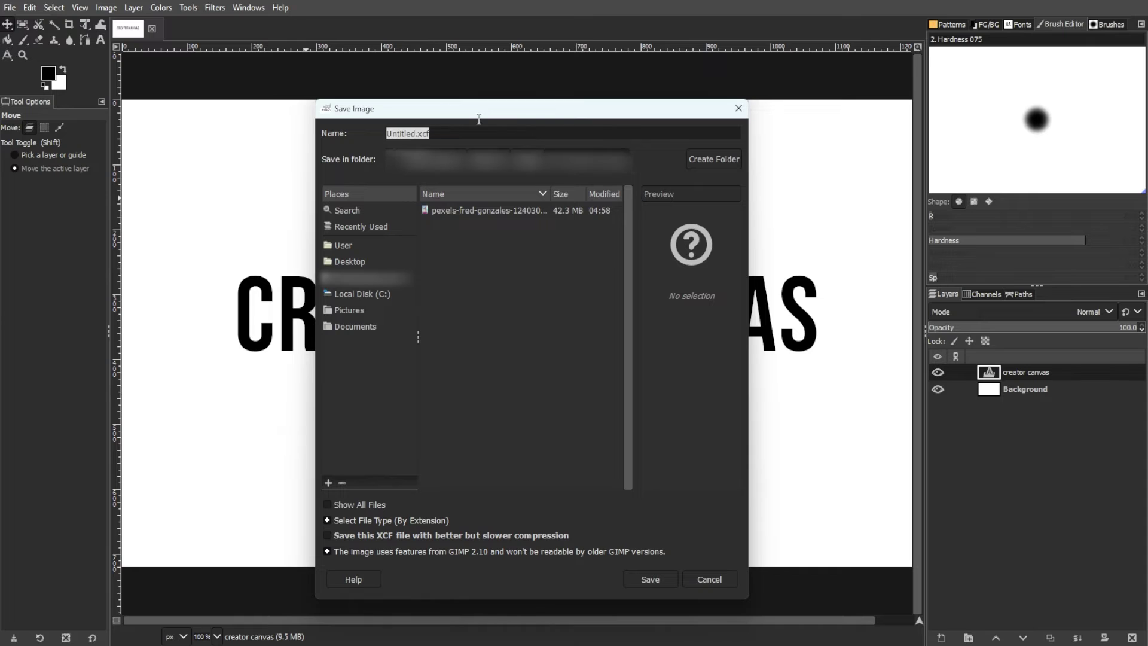
{"action": "left_click_drag", "start_coordinate": [498, 113], "coordinate": [361, 89]}
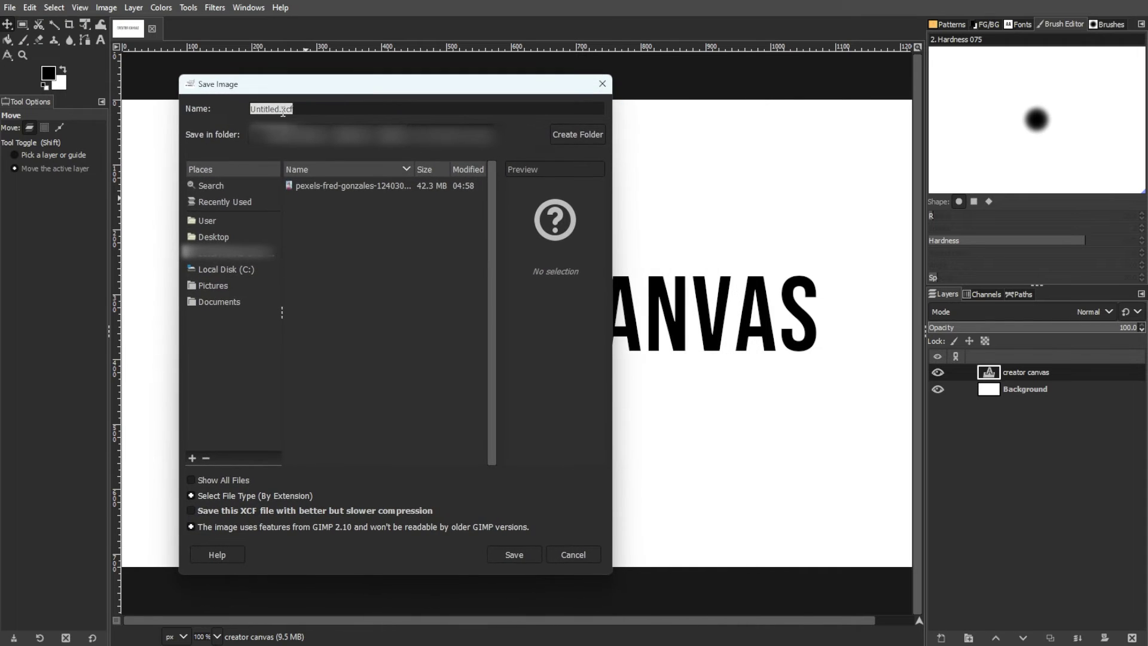
{"action": "left_click_drag", "start_coordinate": [279, 109], "coordinate": [237, 109]}
{"action": "type", "text": "text"}
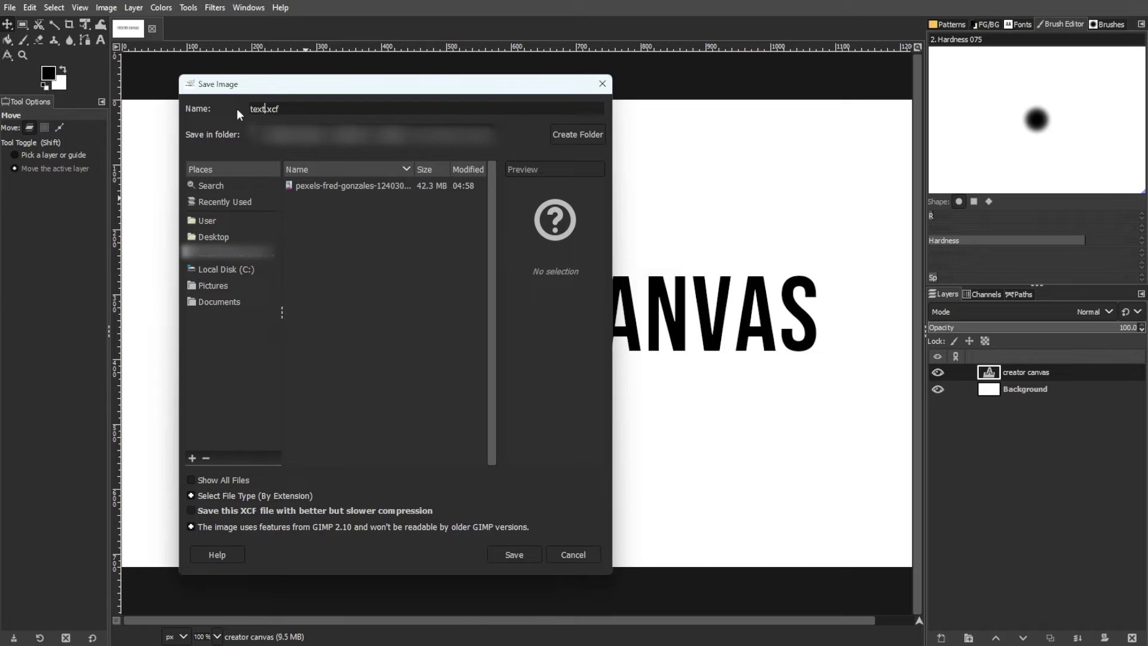
{"action": "type", "text": "_editable"}
{"action": "left_click_drag", "start_coordinate": [349, 84], "coordinate": [293, 54]}
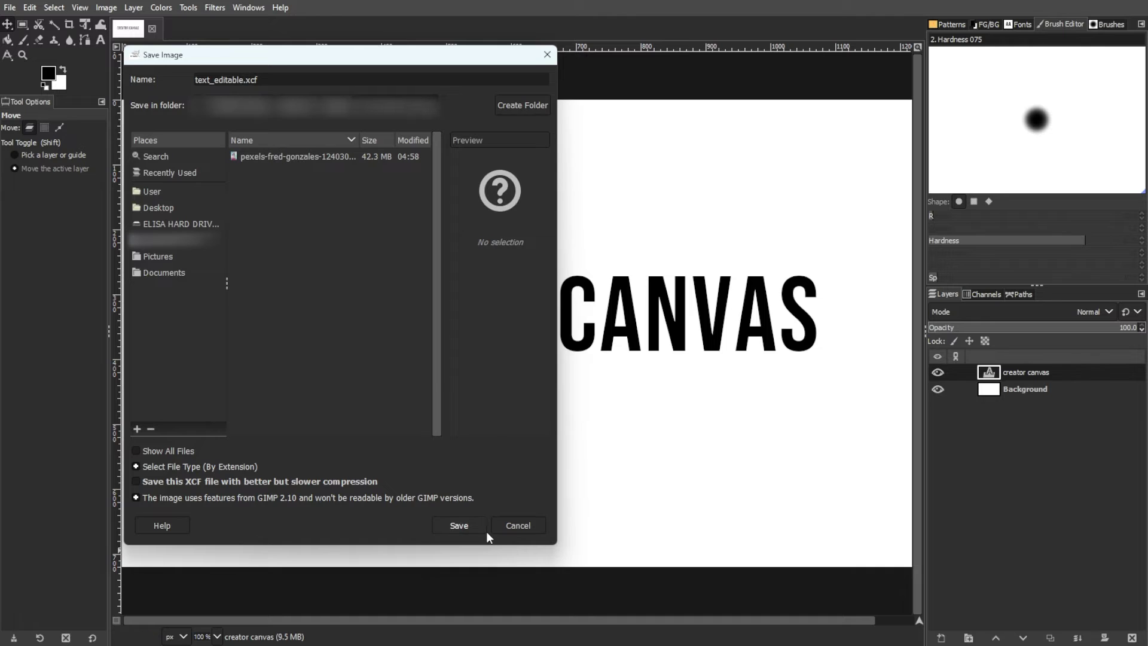
{"action": "left_click", "coordinate": [529, 525]}
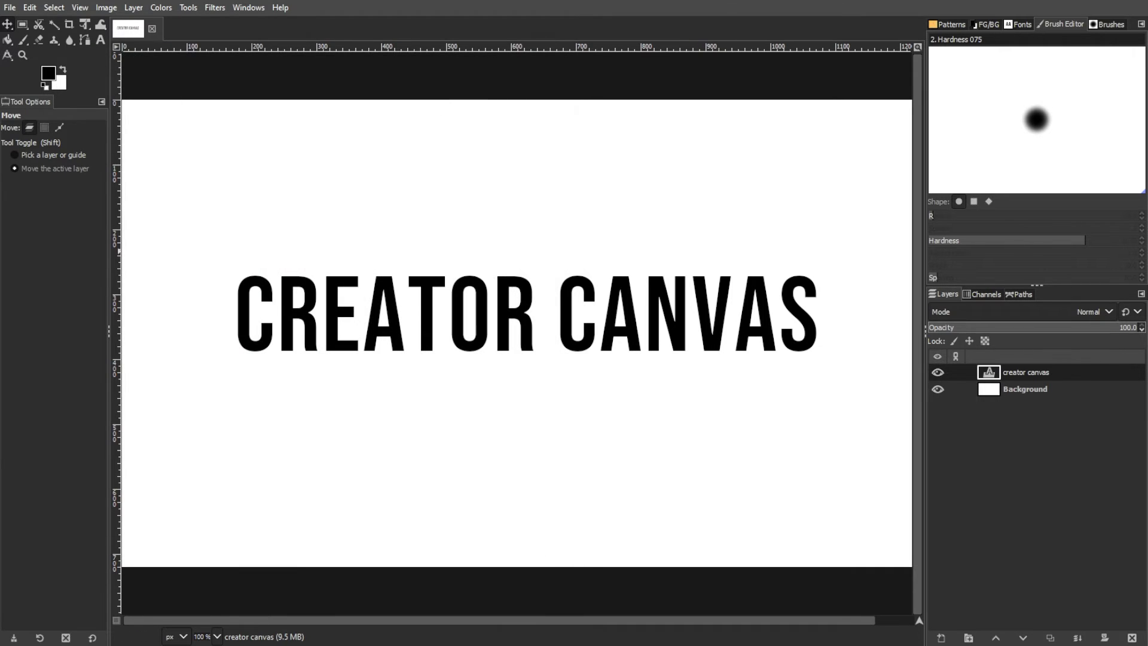
{"action": "left_click", "coordinate": [10, 7]}
{"action": "left_click", "coordinate": [63, 215]}
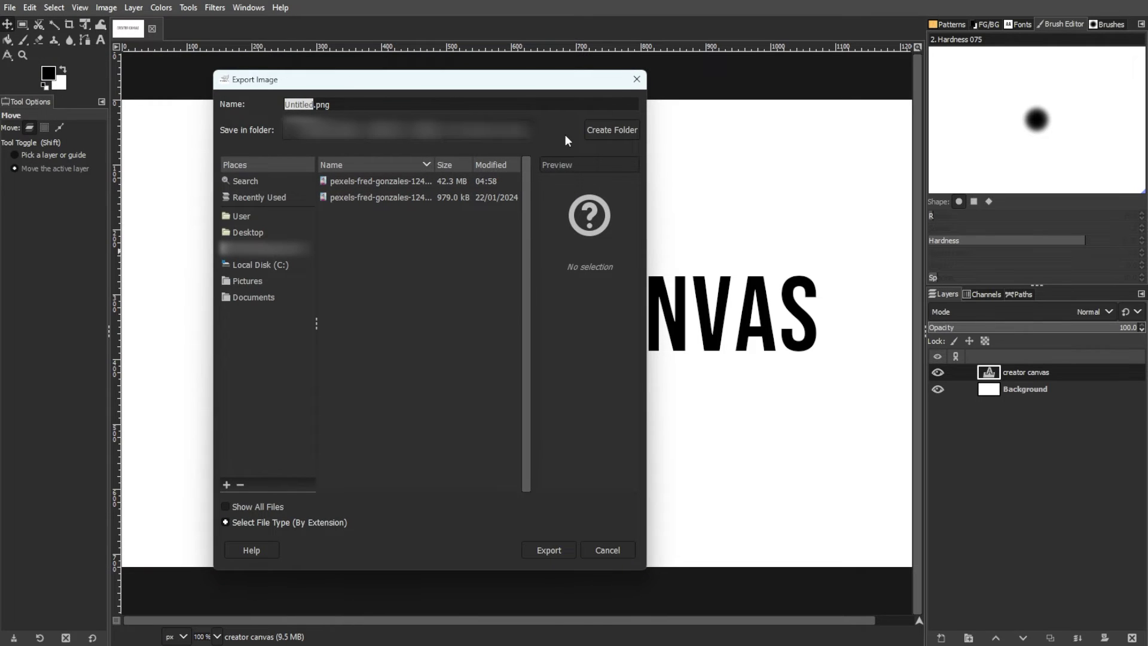
{"action": "left_click", "coordinate": [225, 522]}
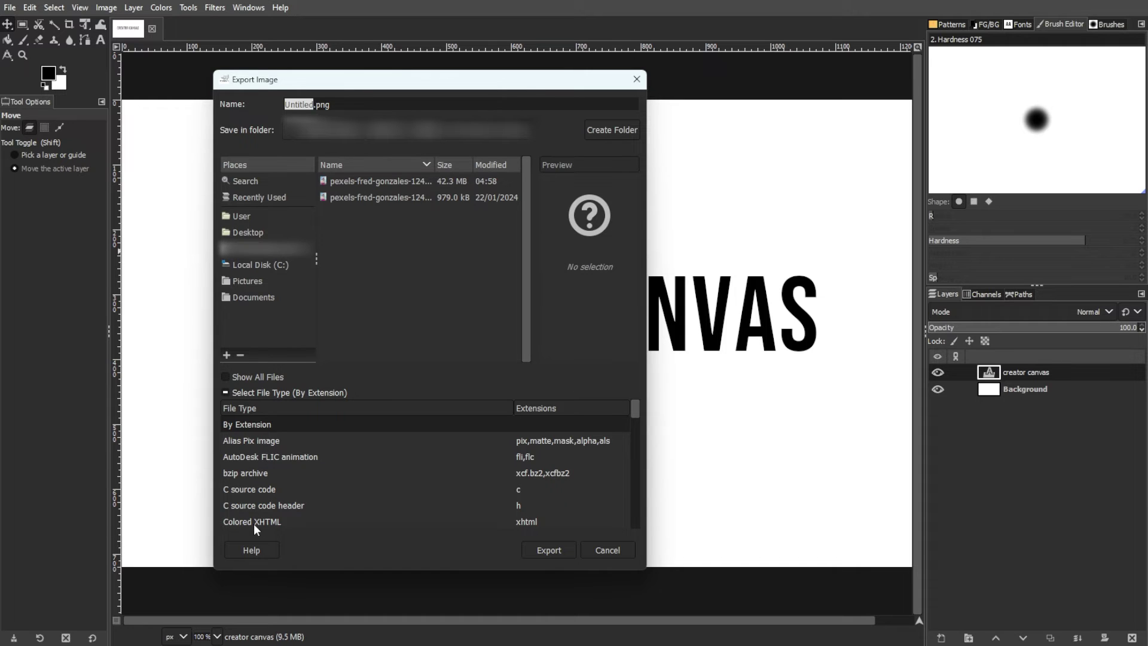
{"action": "left_click", "coordinate": [605, 551]}
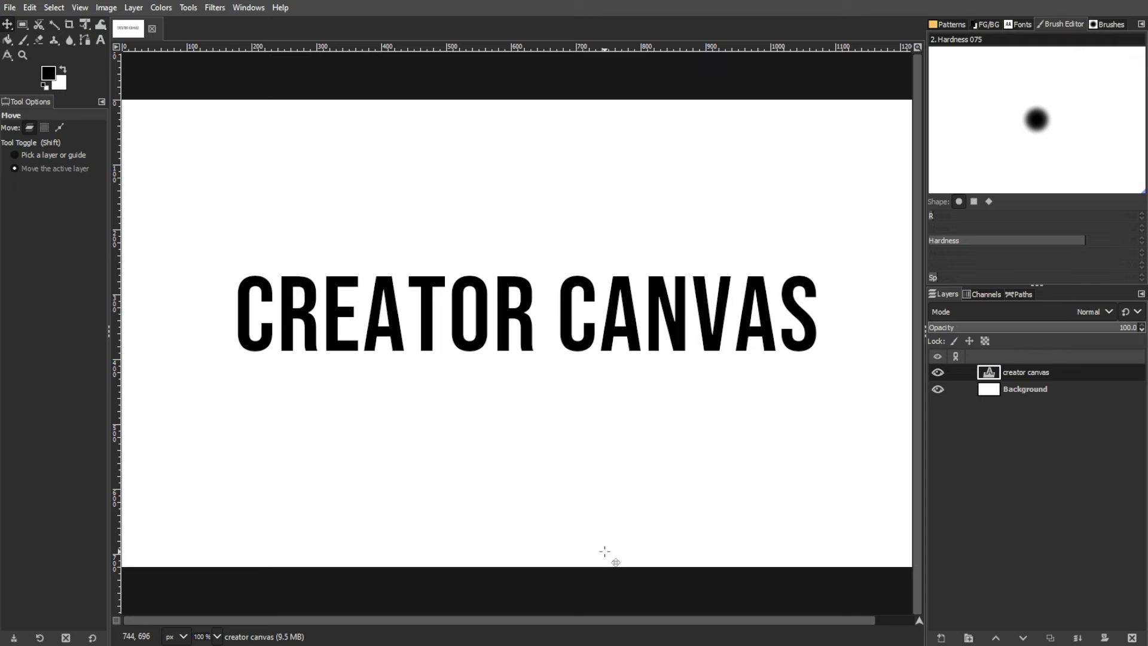
Step: Scale up CREATOR CANVAS and shear it rightward into an italic slant, applying the transform
{"action": "left_click", "coordinate": [83, 24]}
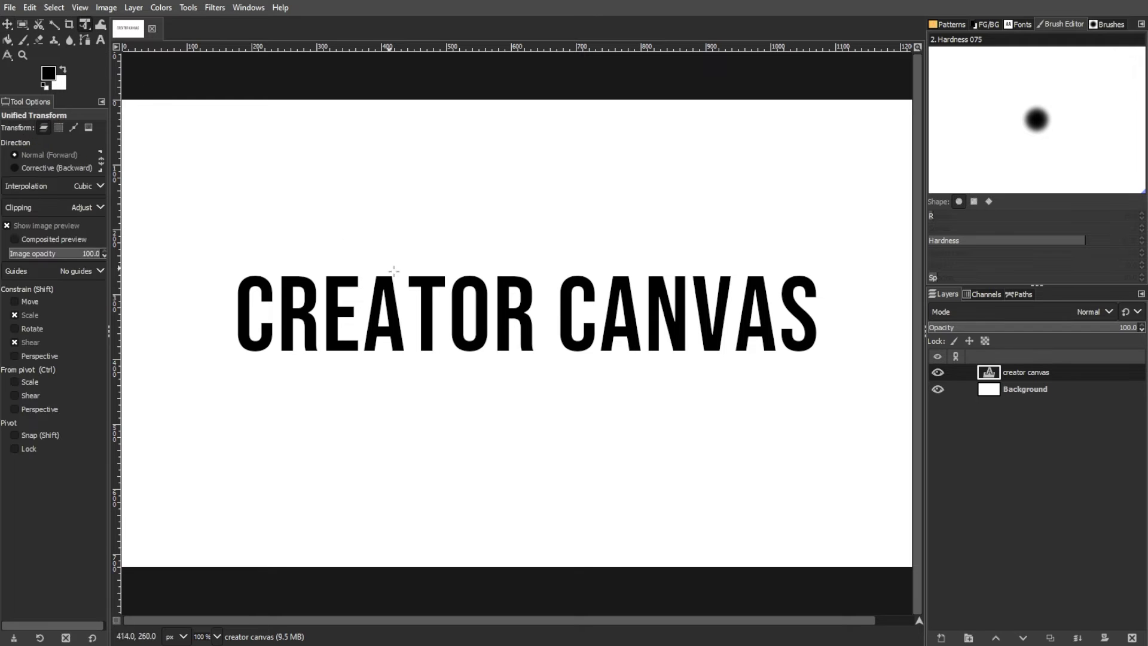
{"action": "left_click", "coordinate": [394, 270]}
{"action": "left_click_drag", "start_coordinate": [235, 250], "coordinate": [185, 211]}
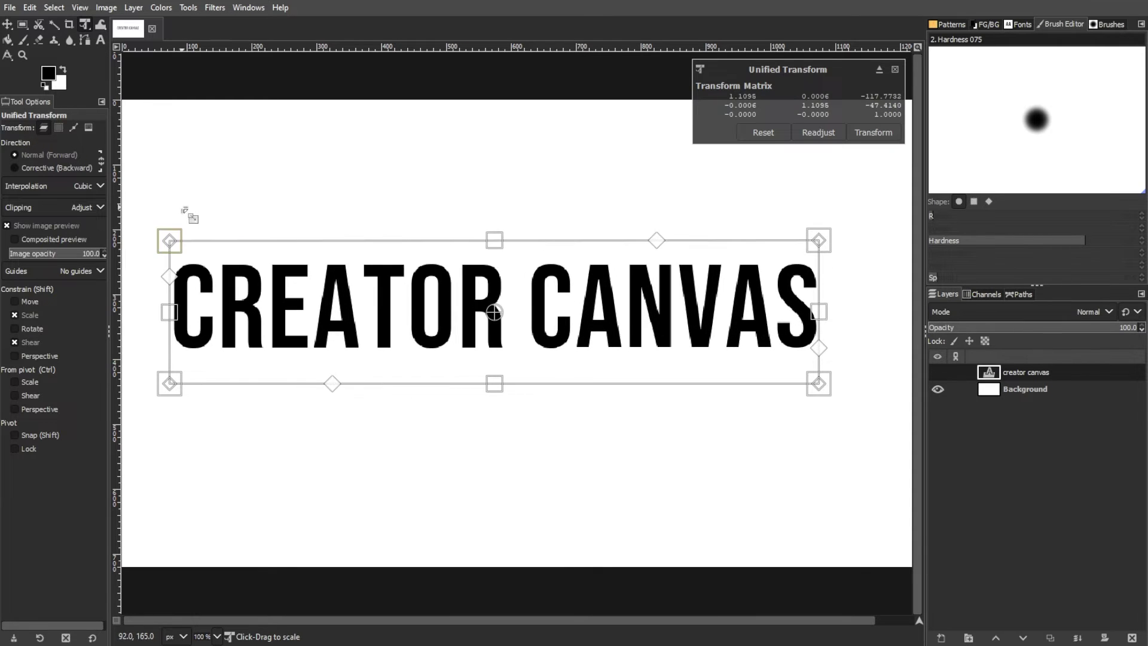
{"action": "left_click_drag", "start_coordinate": [656, 240], "coordinate": [683, 240]}
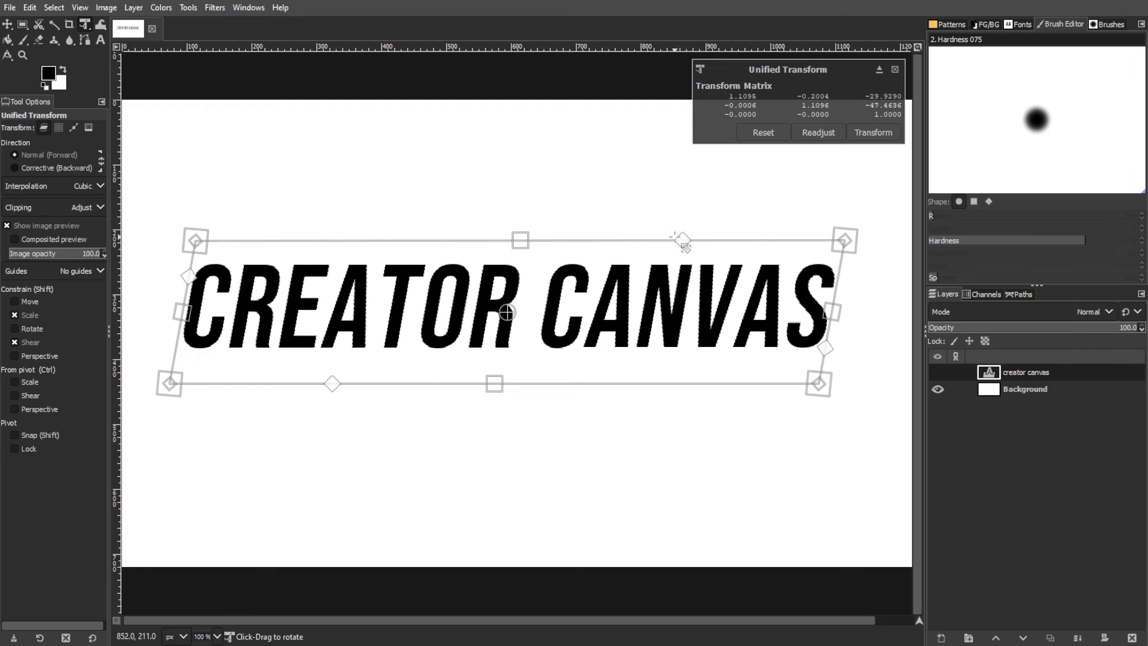
{"action": "left_click", "coordinate": [856, 135]}
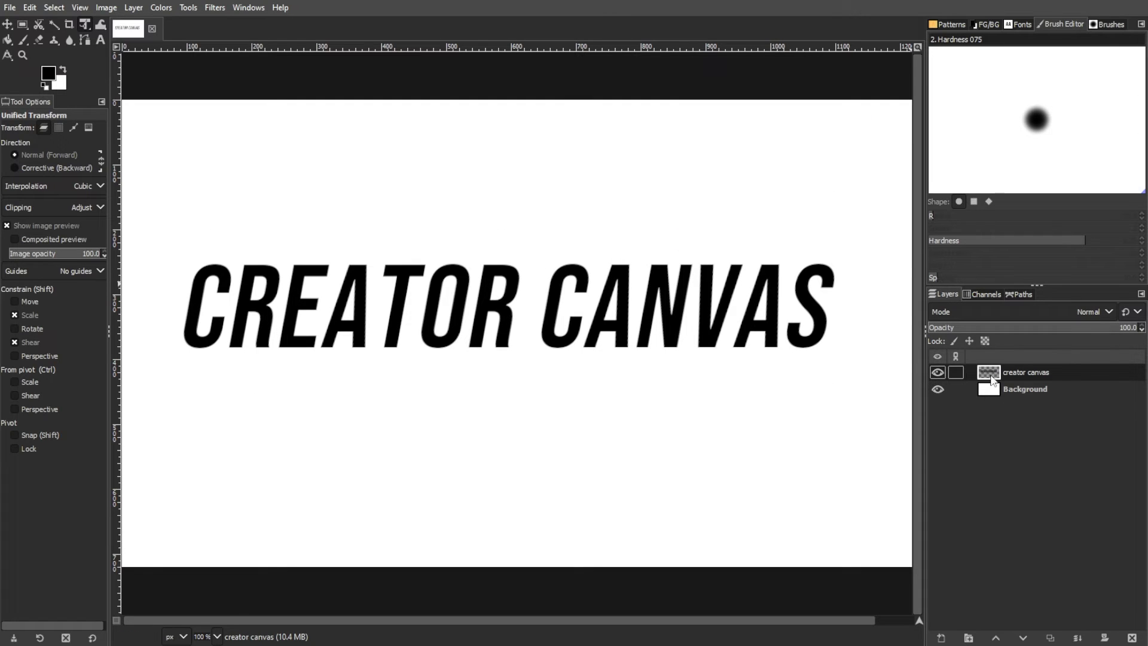
{"action": "left_click", "coordinate": [996, 375]}
Step: Undo the italic shear and shift the text about 91 px left
{"action": "key", "text": "m"}
{"action": "left_click_drag", "start_coordinate": [509, 324], "coordinate": [512, 329]}
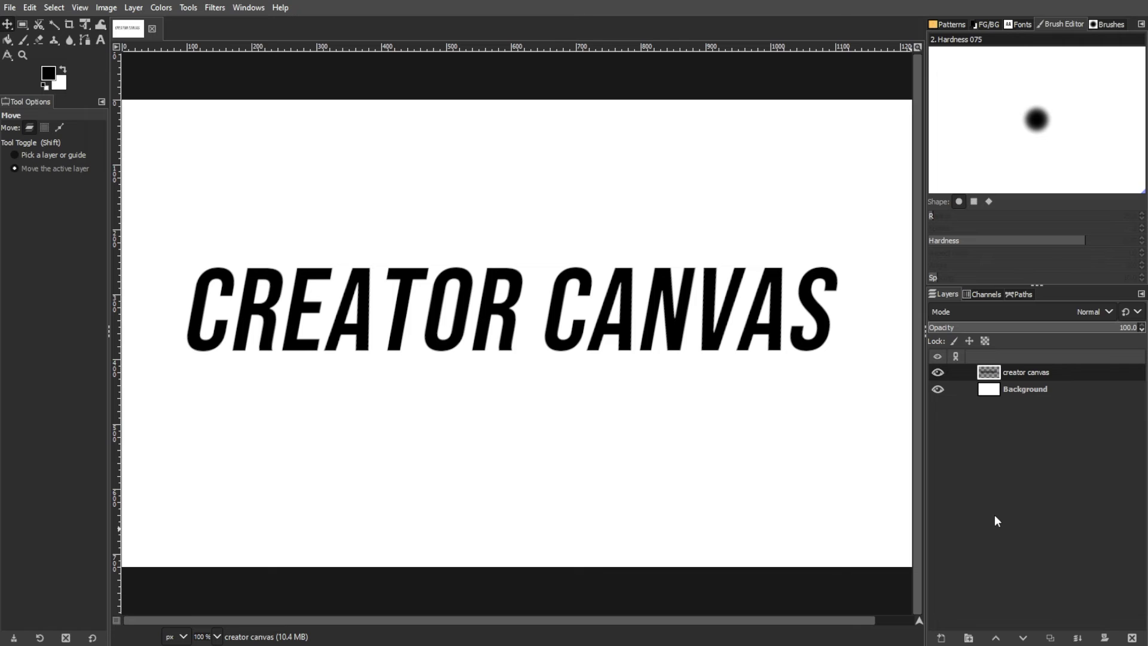
{"action": "key", "text": "ctrl+z"}
{"action": "left_click_drag", "start_coordinate": [410, 327], "coordinate": [356, 323]}
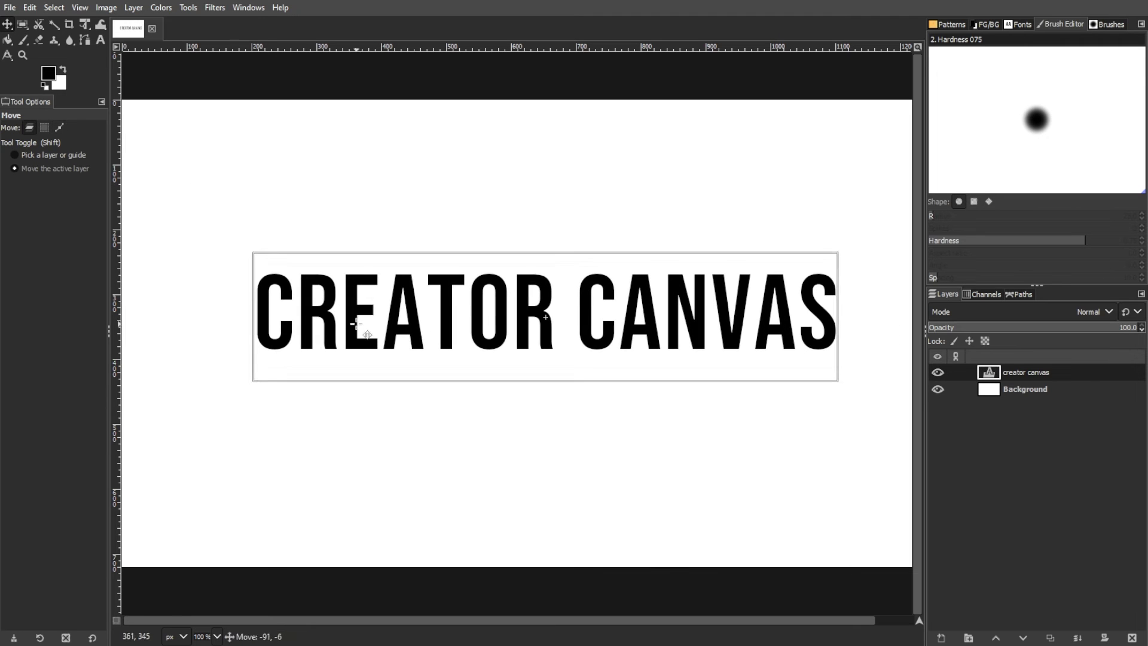
Step: Reopen the title text layer in the separate Text Editor window, then close it
{"action": "key", "text": "t"}
{"action": "left_click", "coordinate": [352, 309]}
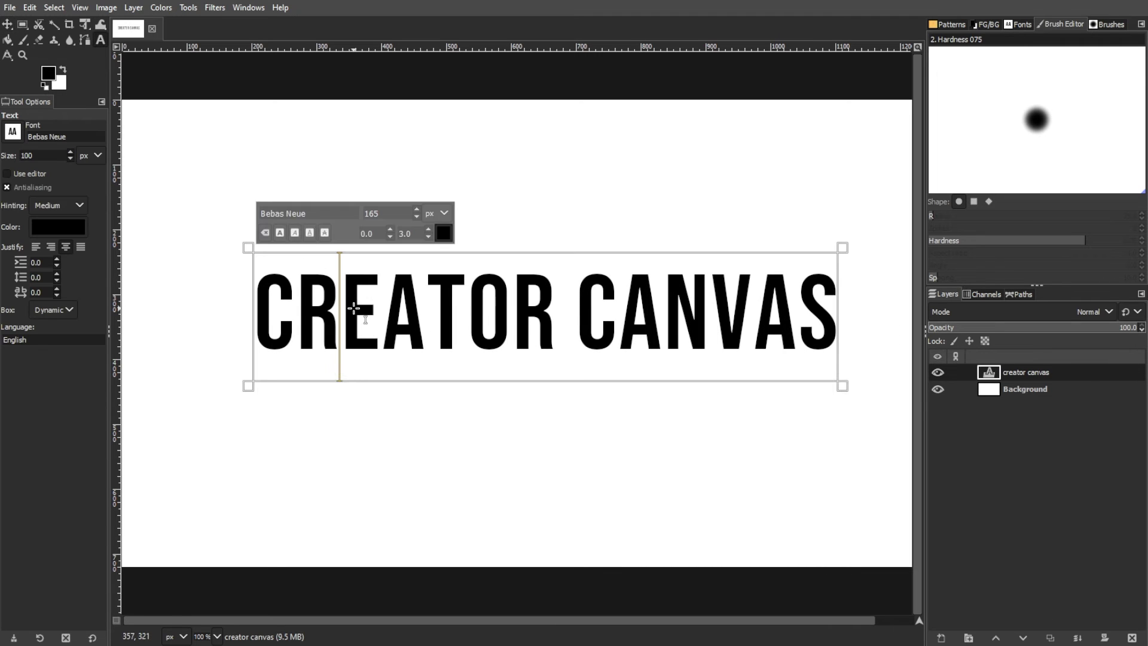
{"action": "left_click", "coordinate": [30, 173]}
{"action": "left_click_drag", "start_coordinate": [528, 275], "coordinate": [528, 334]}
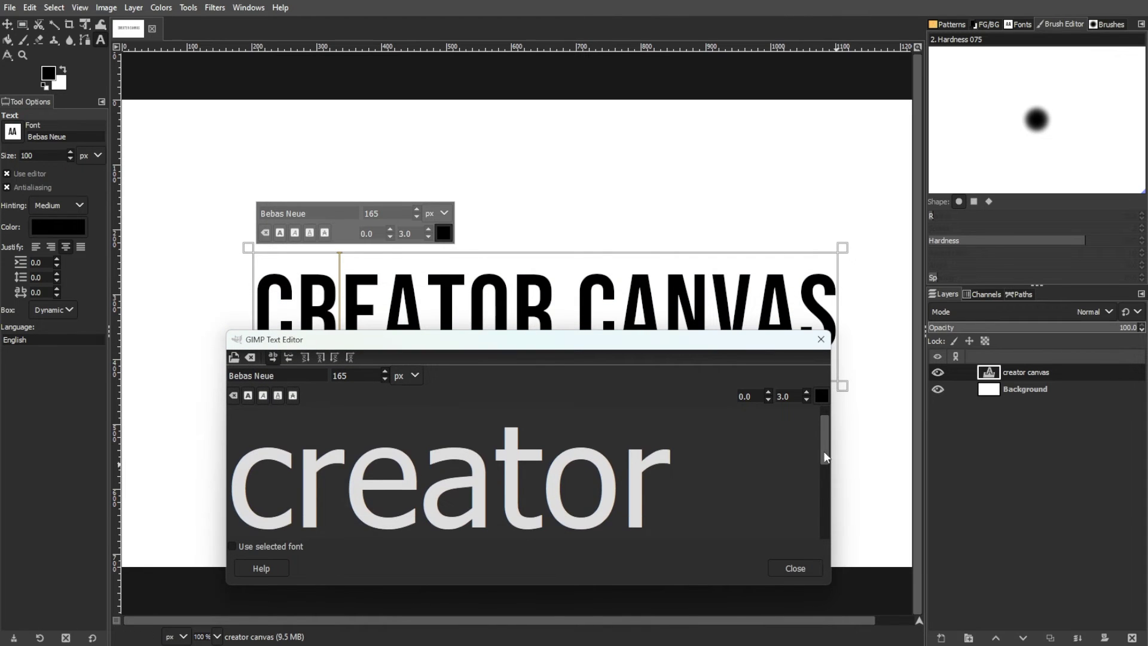
{"action": "left_click_drag", "start_coordinate": [825, 458], "coordinate": [843, 534]}
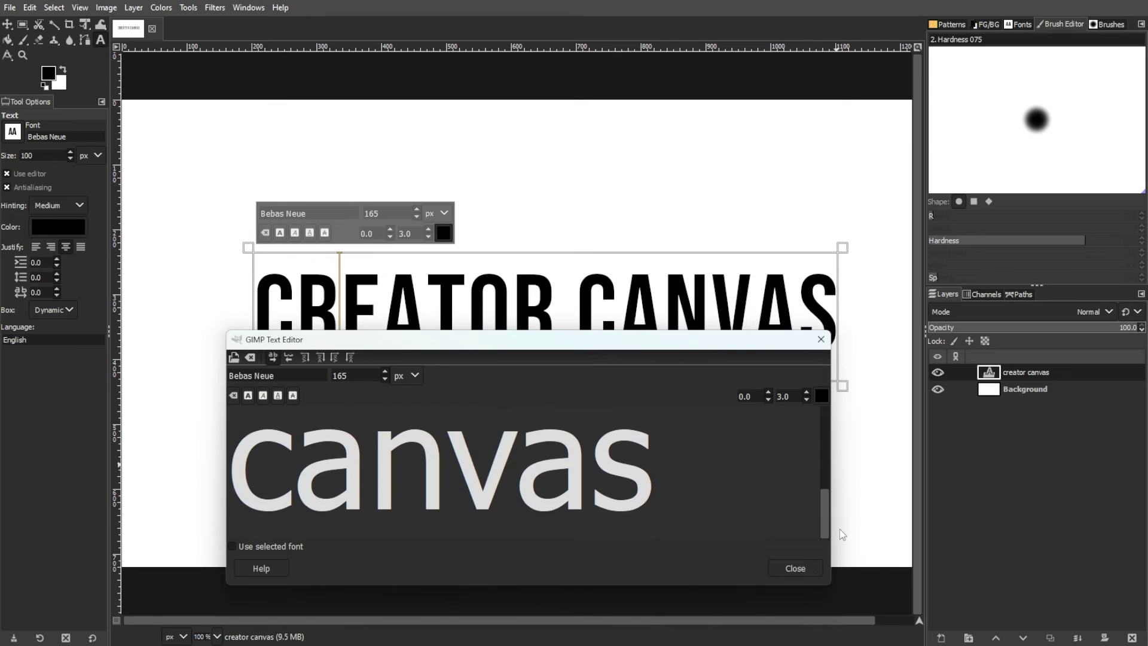
{"action": "left_click", "coordinate": [795, 568]}
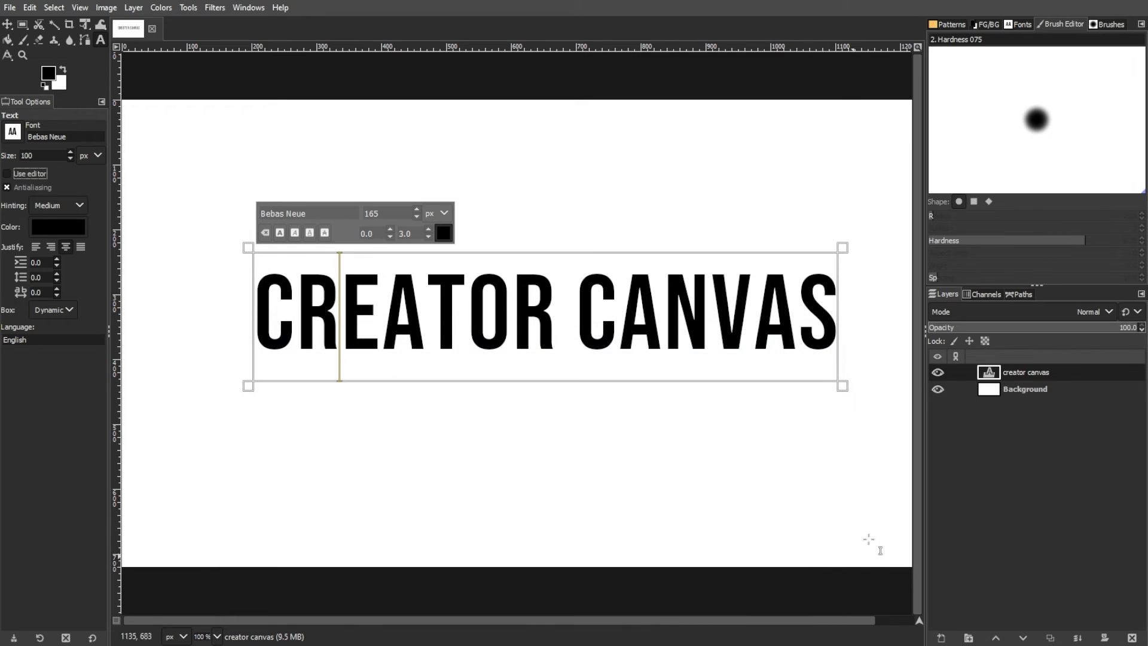